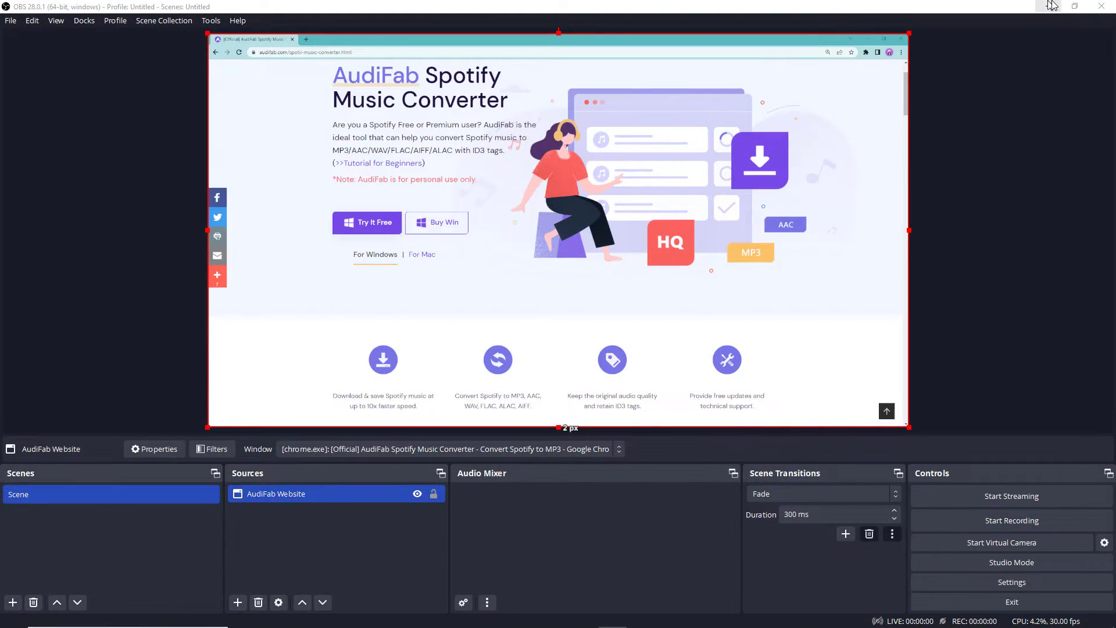
Launch Spotify from its desktop shortcut so it plays, then bring OBS Studio back.
click(1051, 5)
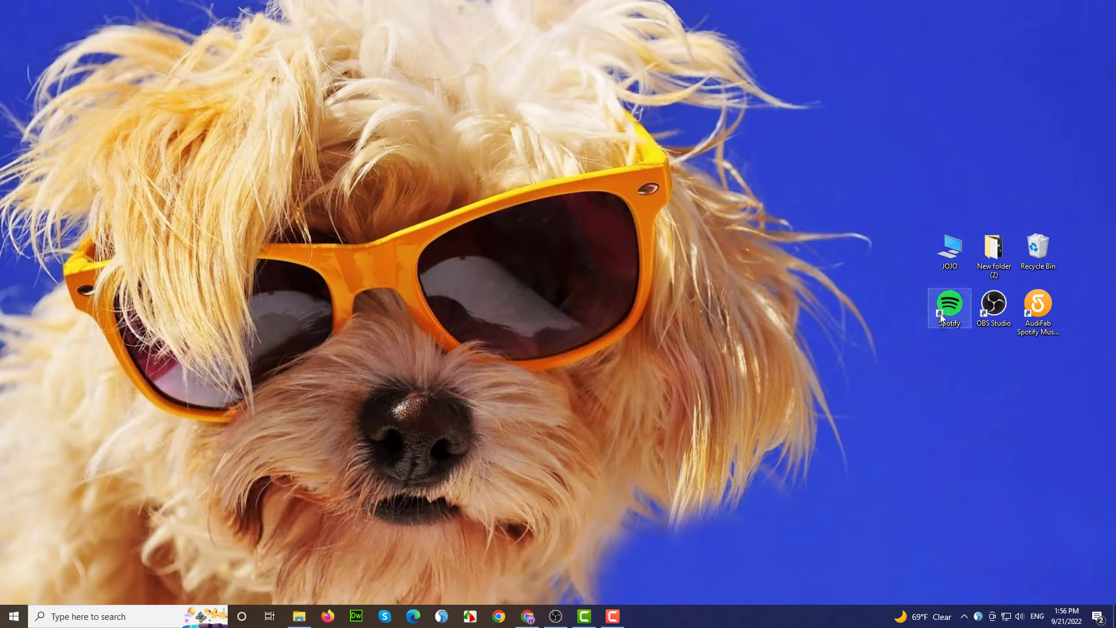
double_click(940, 312)
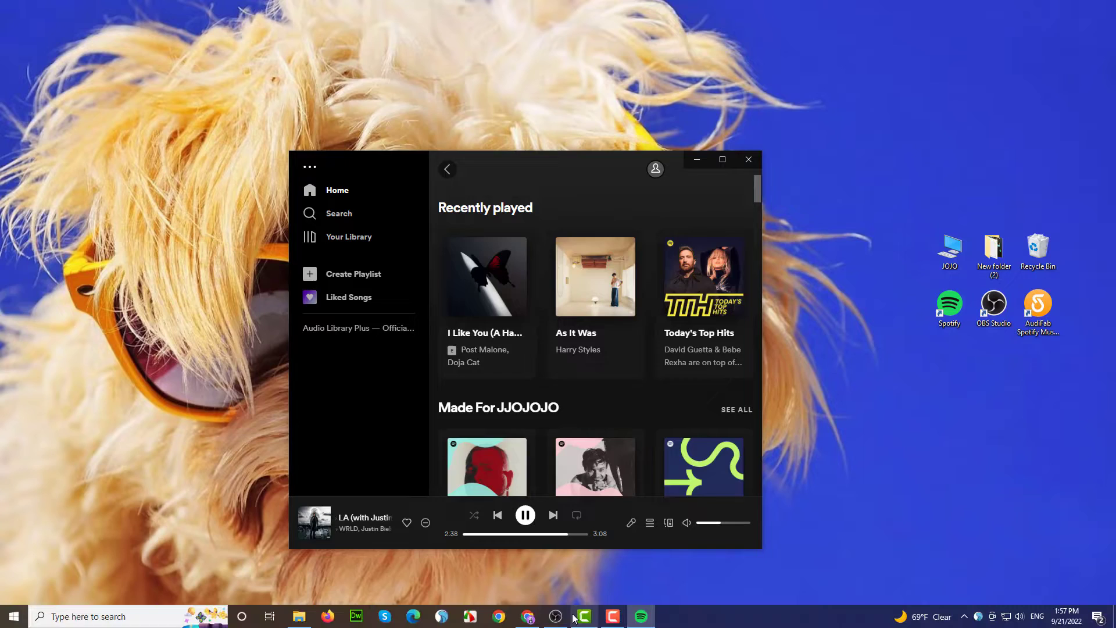
click(555, 621)
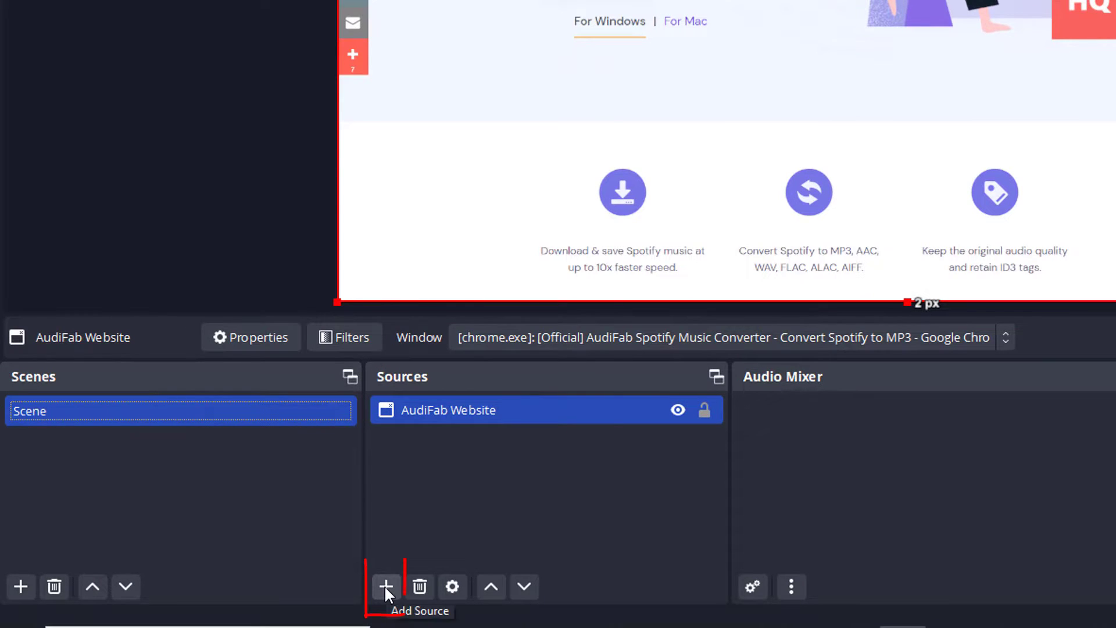
Create a Window Capture source named 'Spotify' targeting the Spotify app.
click(384, 585)
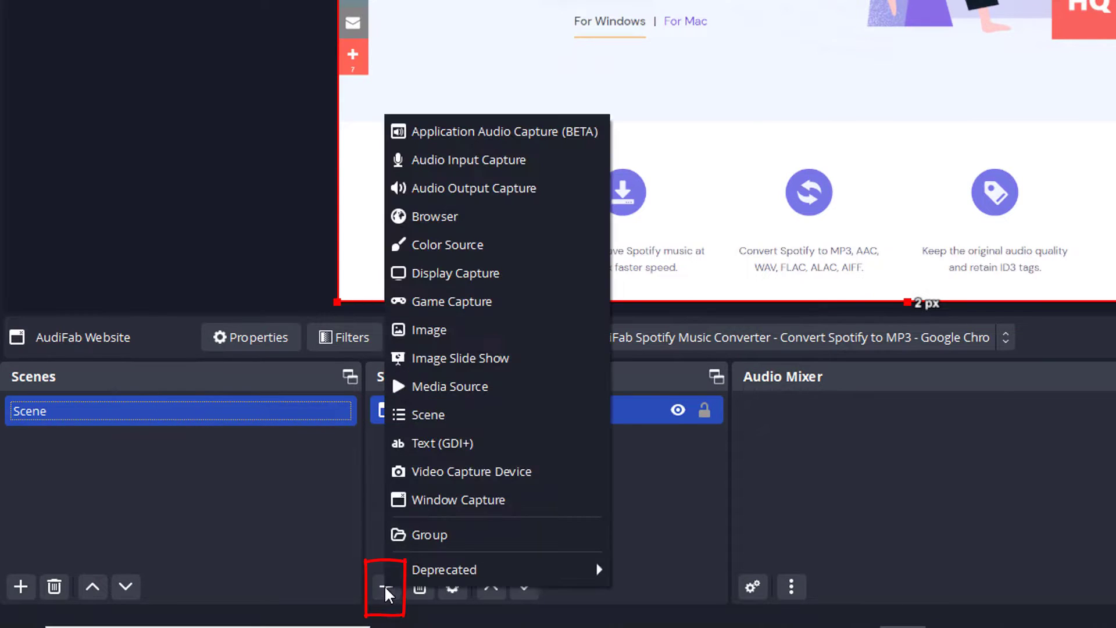
click(534, 496)
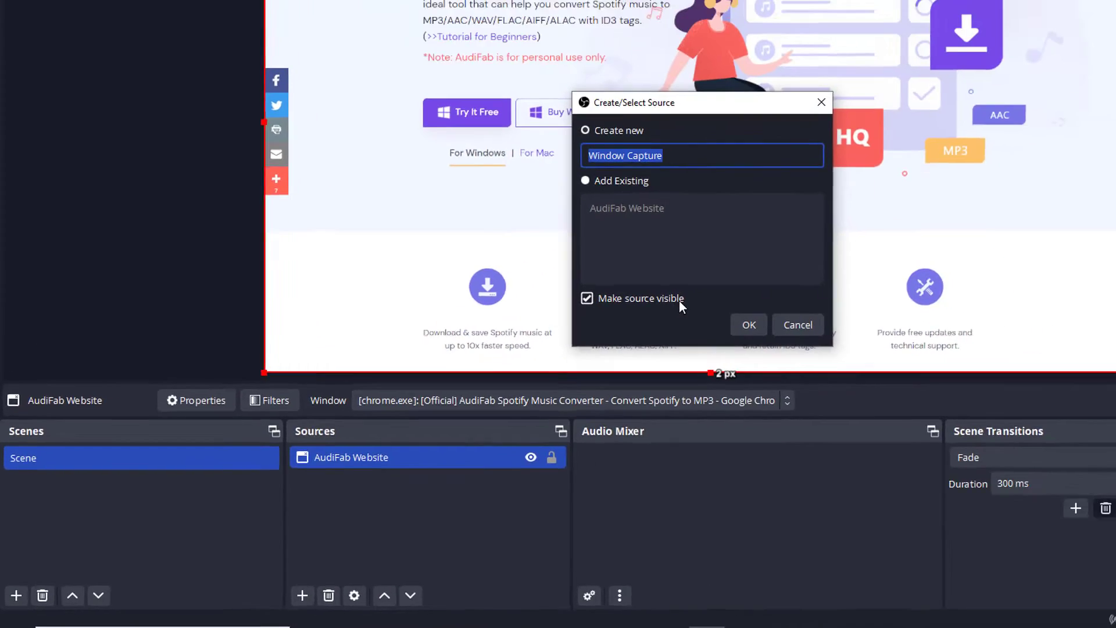
text(Spotify)
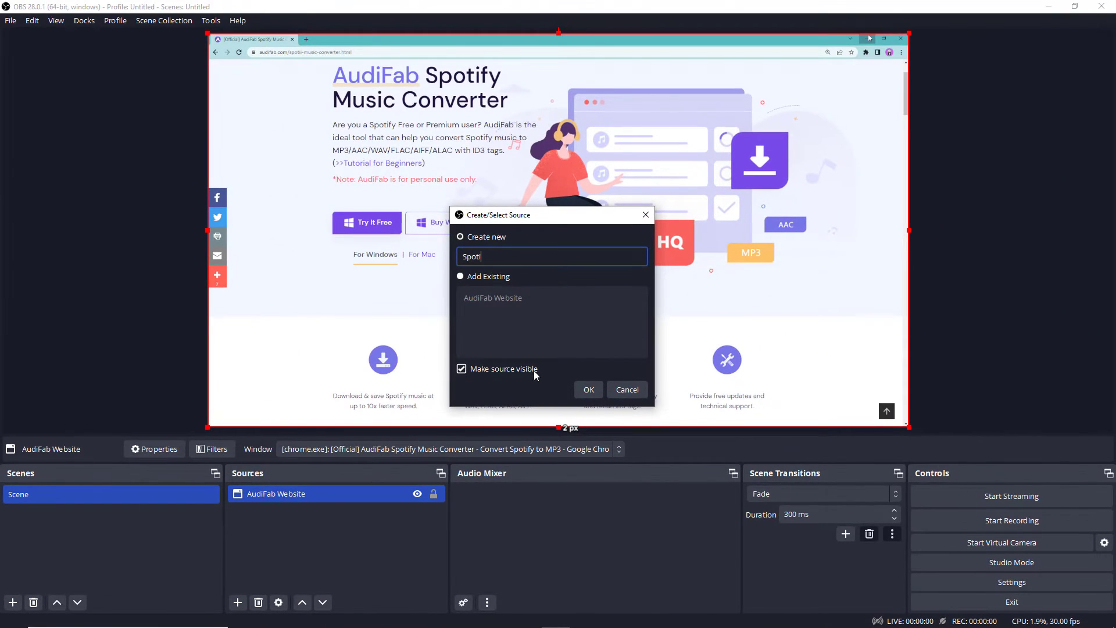
click(588, 389)
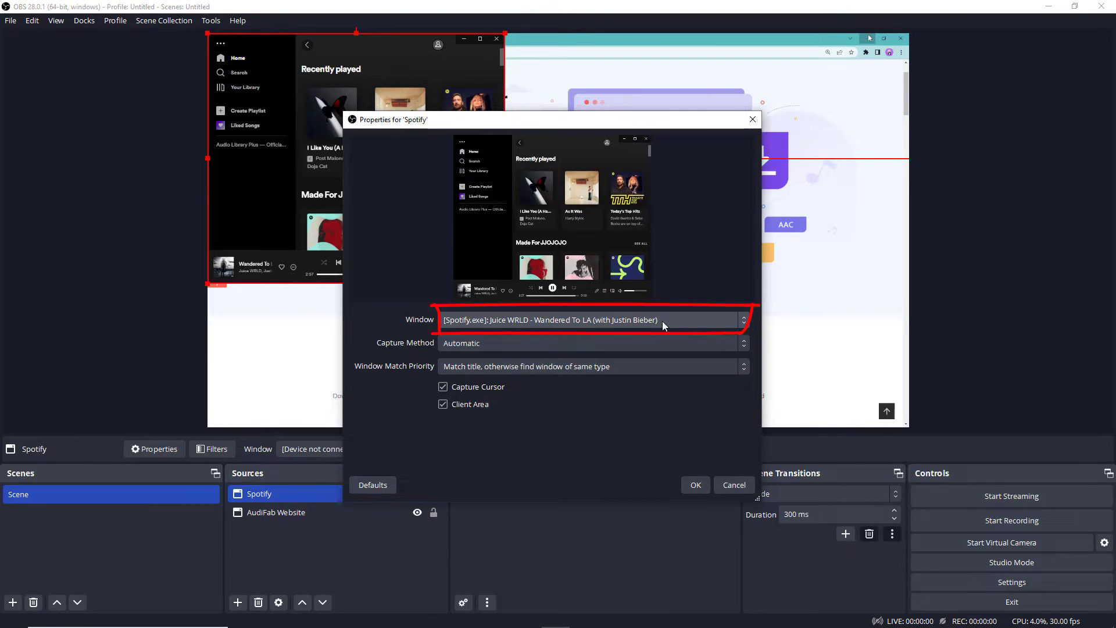
Resize the Spotify capture, Alt-crop it to the player bar, and place it lower-middle.
click(696, 486)
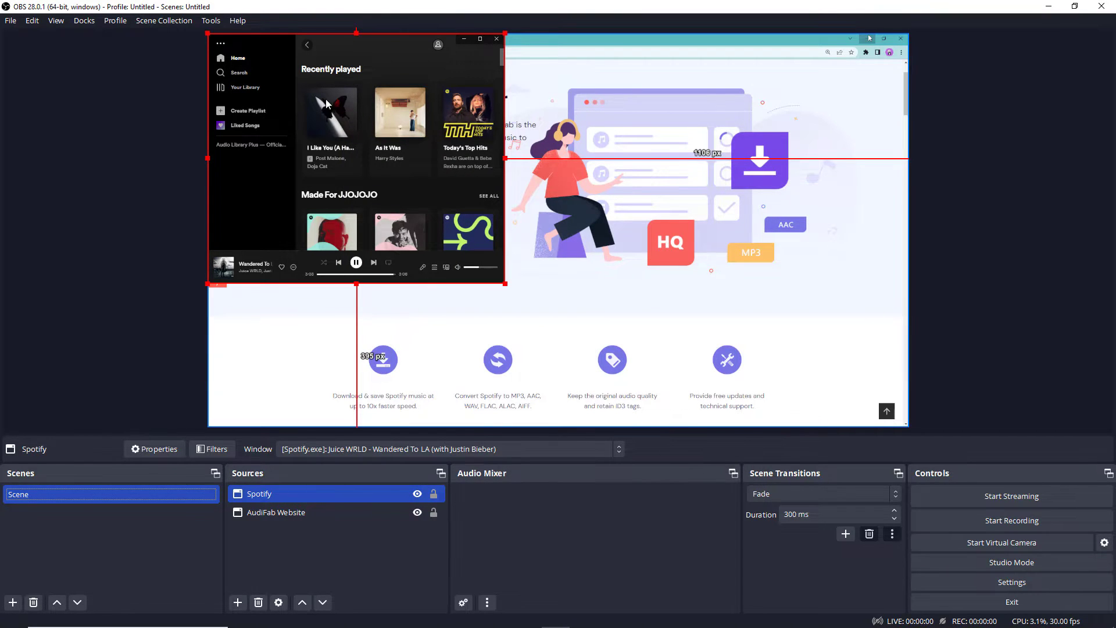
mouse_move(320, 45)
mouse_down()
mouse_move(374, 164)
mouse_move(629, 90)
mouse_up()
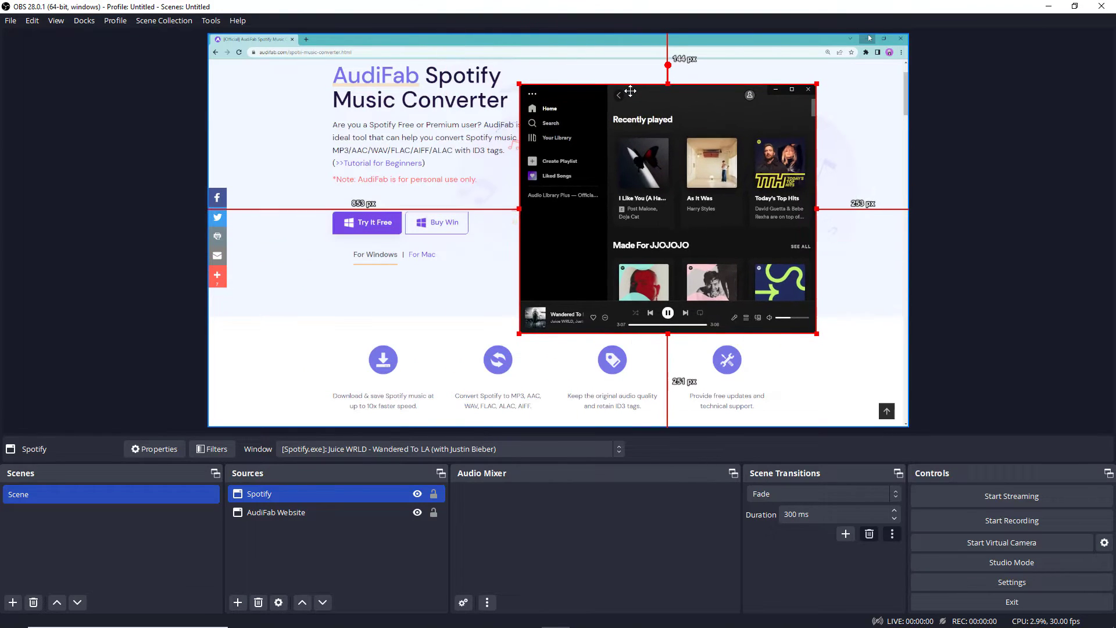
drag(517, 83, 359, 101)
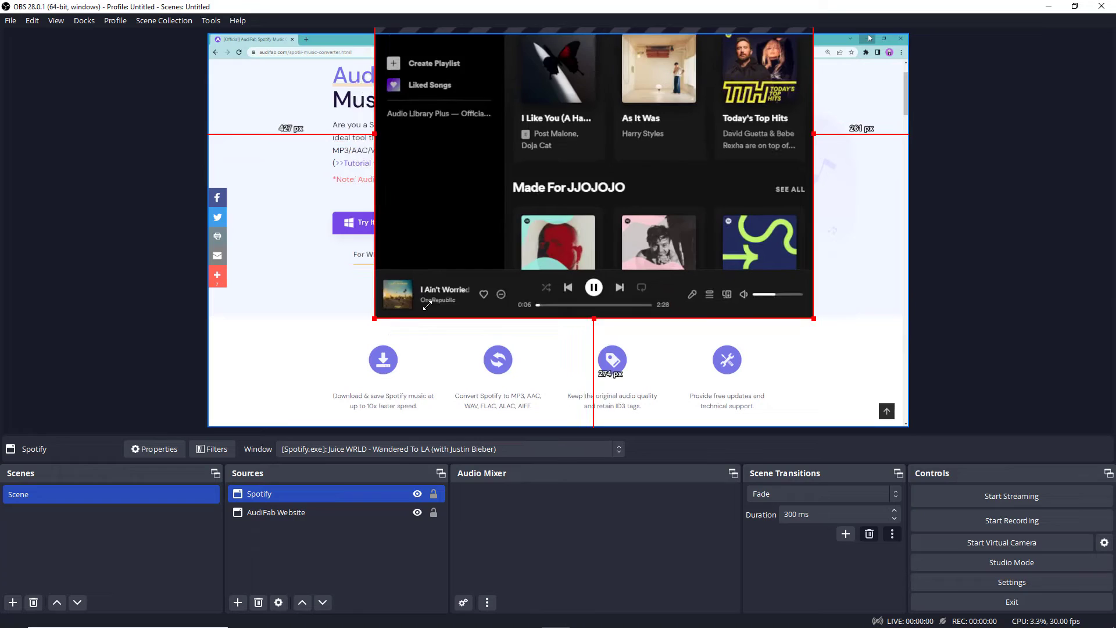
drag(359, 340, 436, 349)
drag(578, 257, 574, 254)
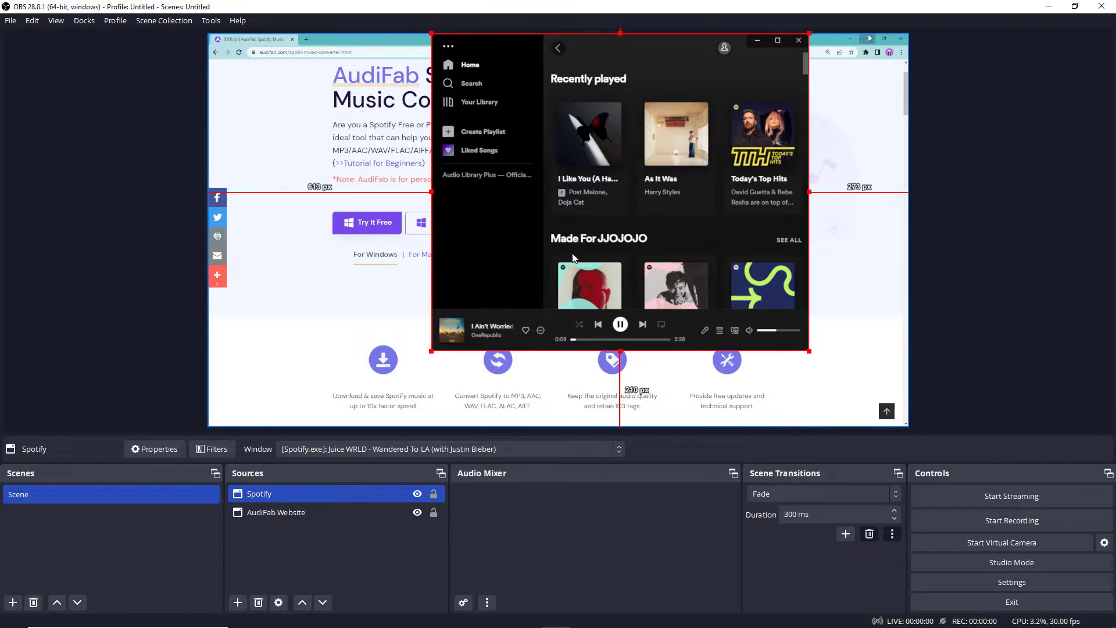
drag(620, 33, 623, 300)
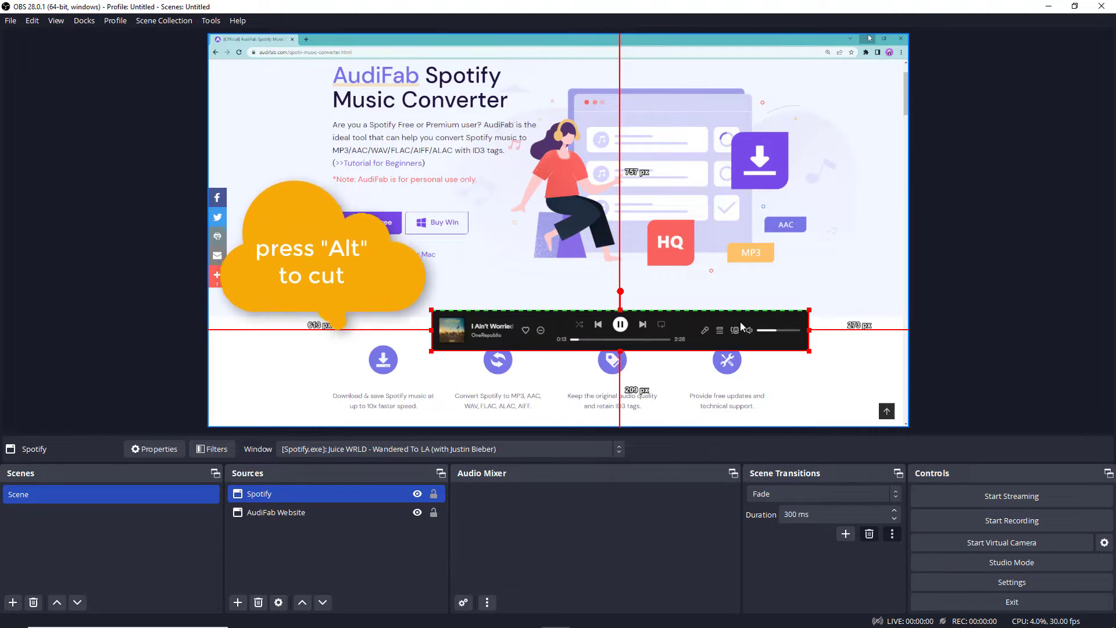
mouse_move(738, 333)
mouse_down()
mouse_move(827, 310)
mouse_move(836, 295)
mouse_up()
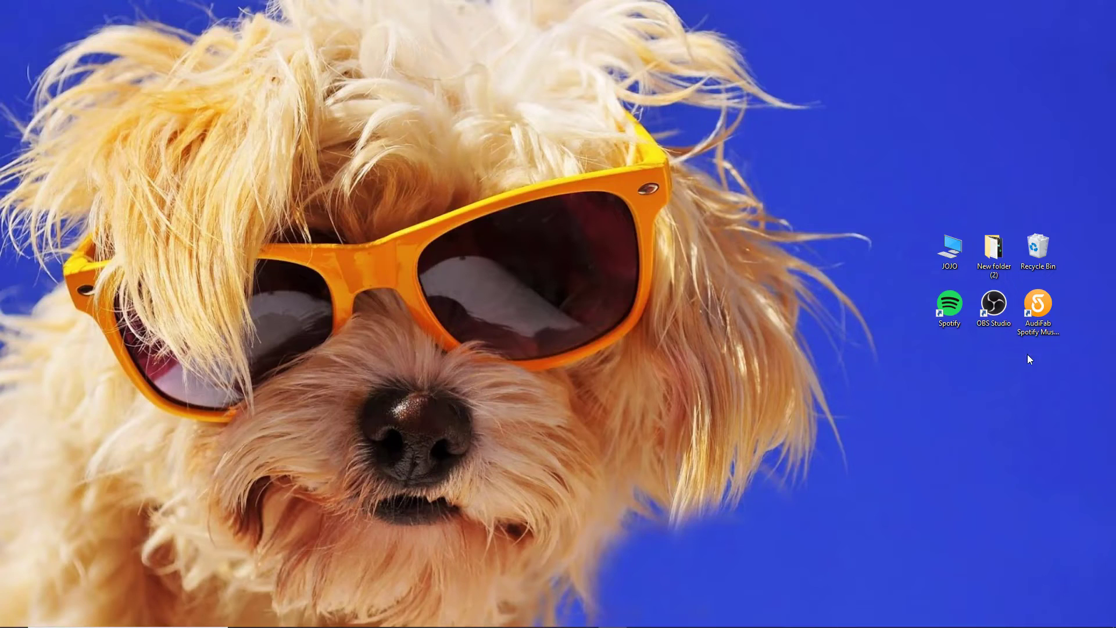
Launch AudiFab beside Spotify and drag Yeah Yeah Yeah from the Pink Venom album into it.
click(1044, 334)
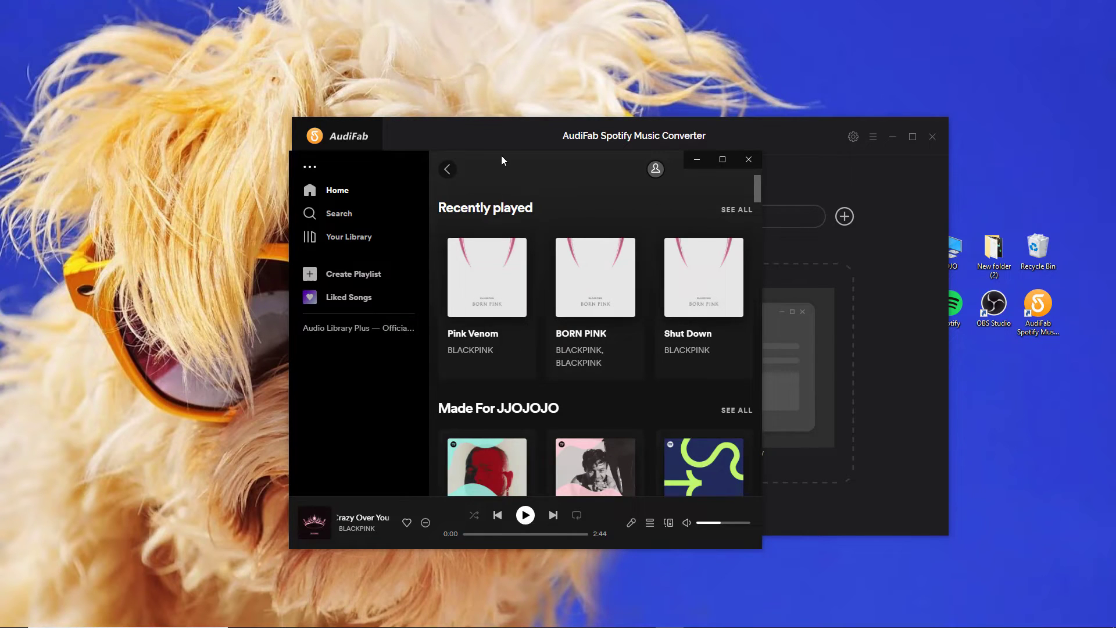
mouse_move(501, 156)
mouse_down()
mouse_move(813, 150)
mouse_move(359, 152)
mouse_up()
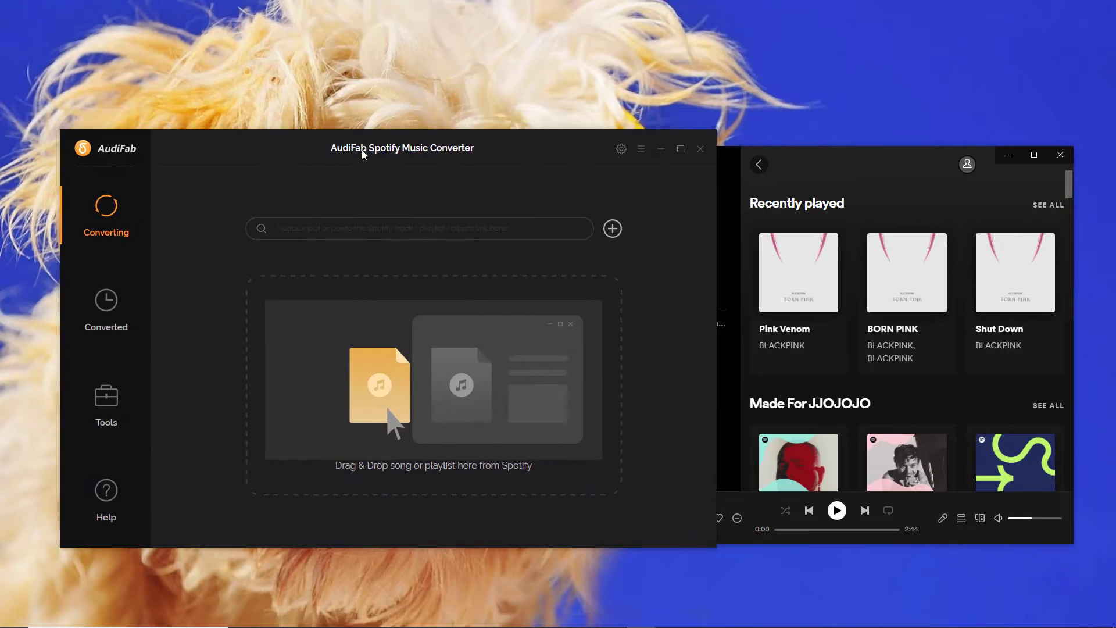
click(740, 299)
mouse_move(798, 272)
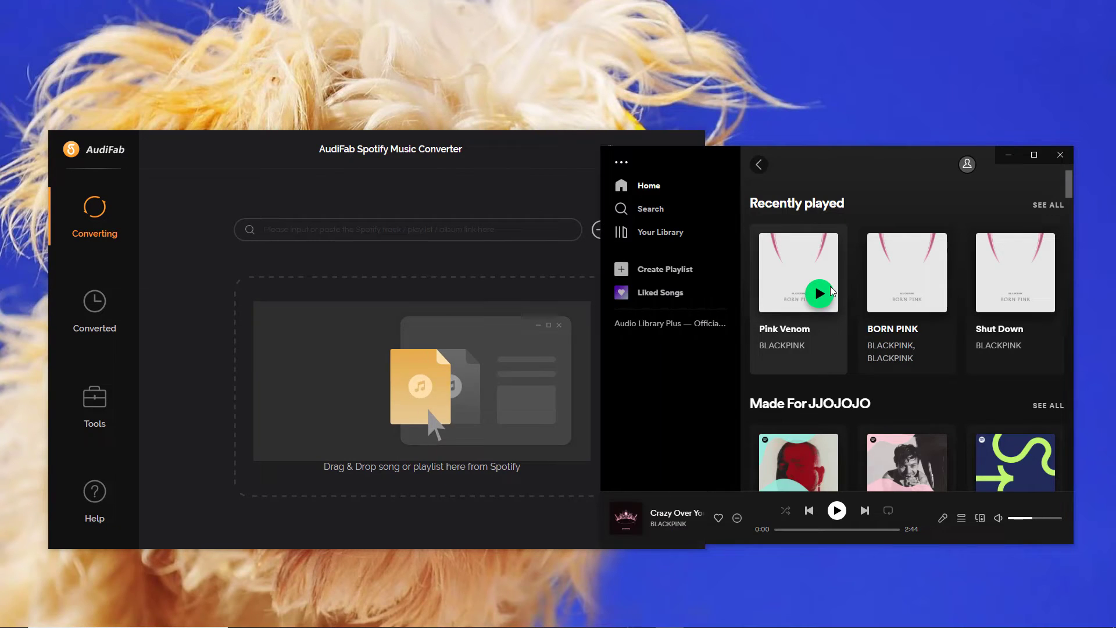
click(783, 267)
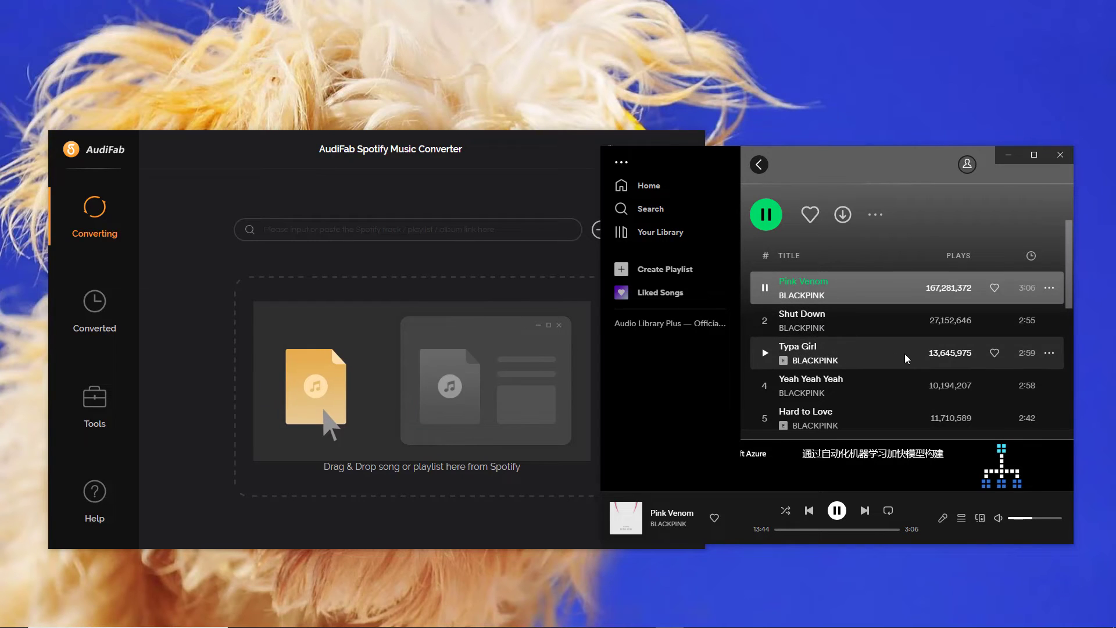
drag(869, 388, 389, 388)
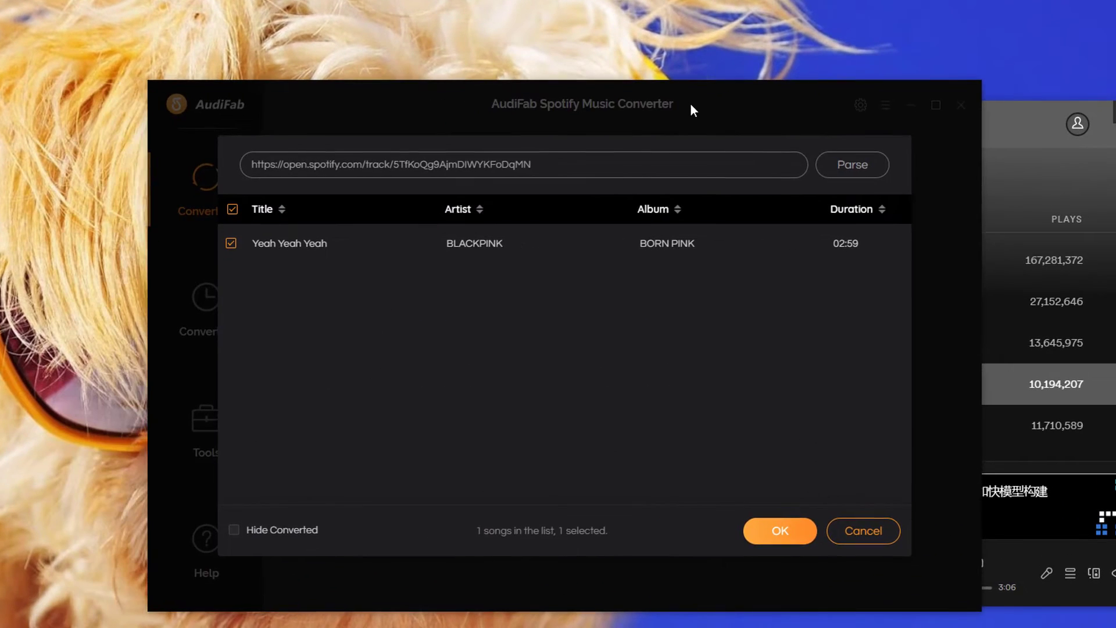
Add Yeah Yeah Yeah to the conversion list and confirm MP3 output format in Settings.
drag(691, 105, 735, 105)
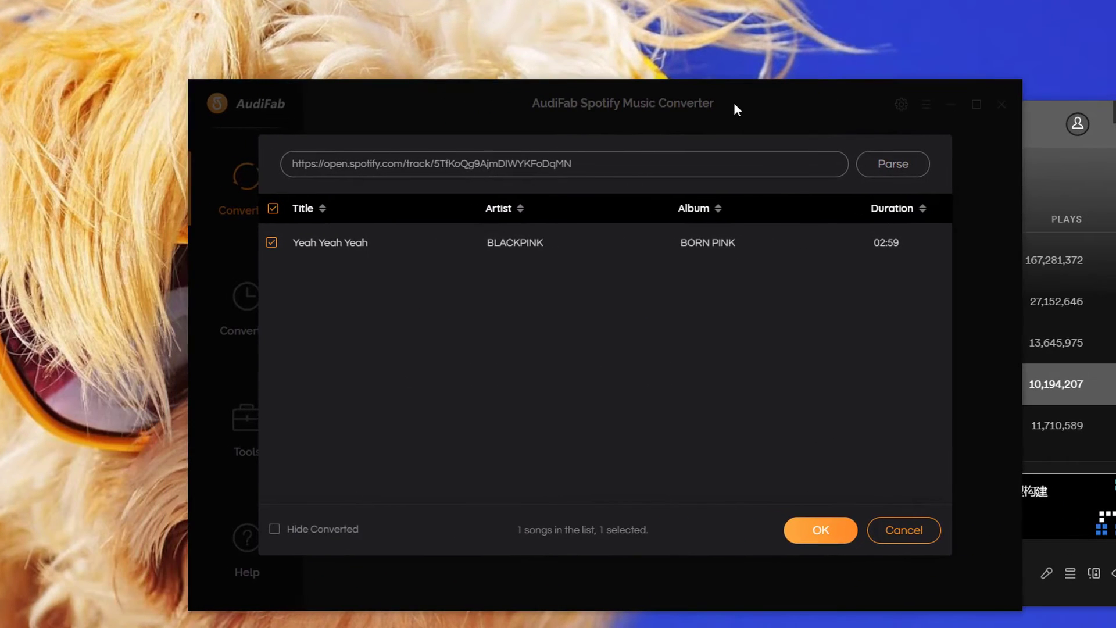
click(830, 541)
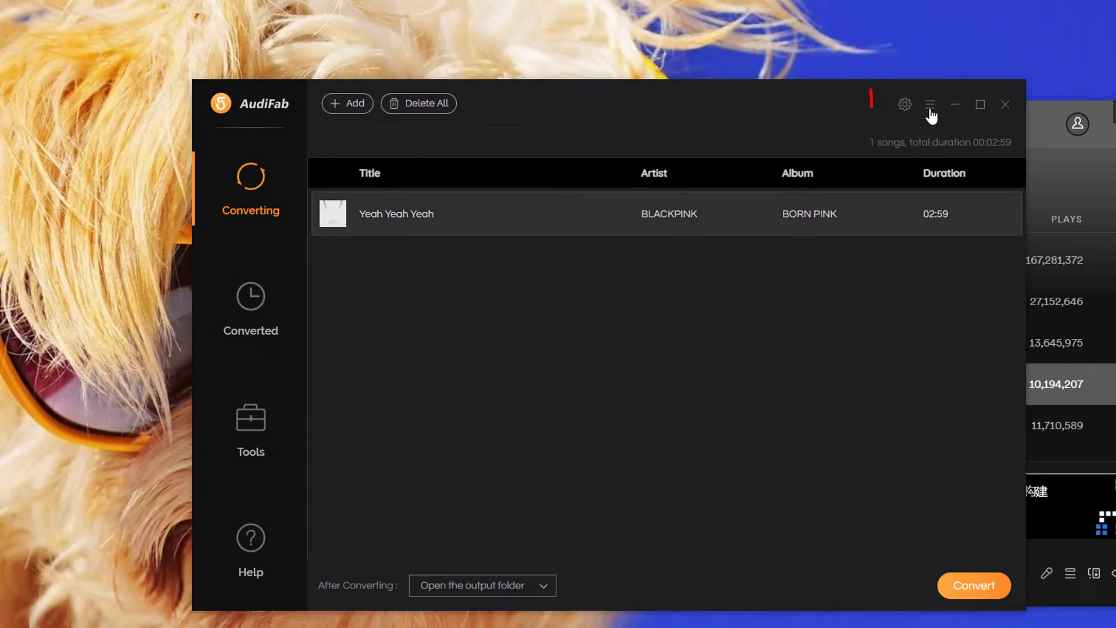
click(899, 103)
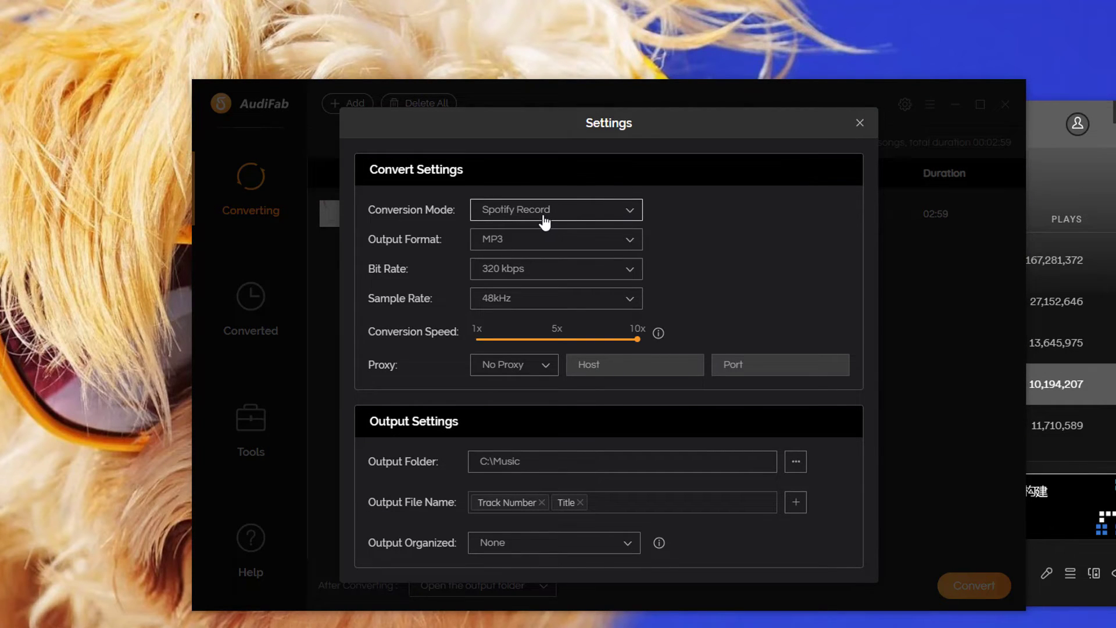
click(630, 247)
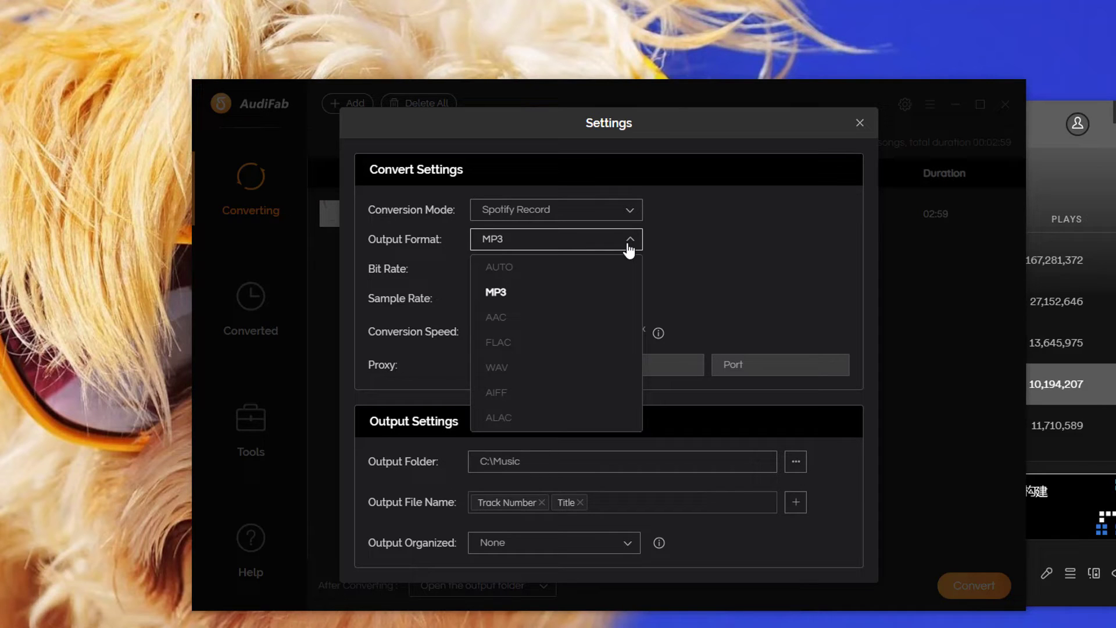
click(629, 244)
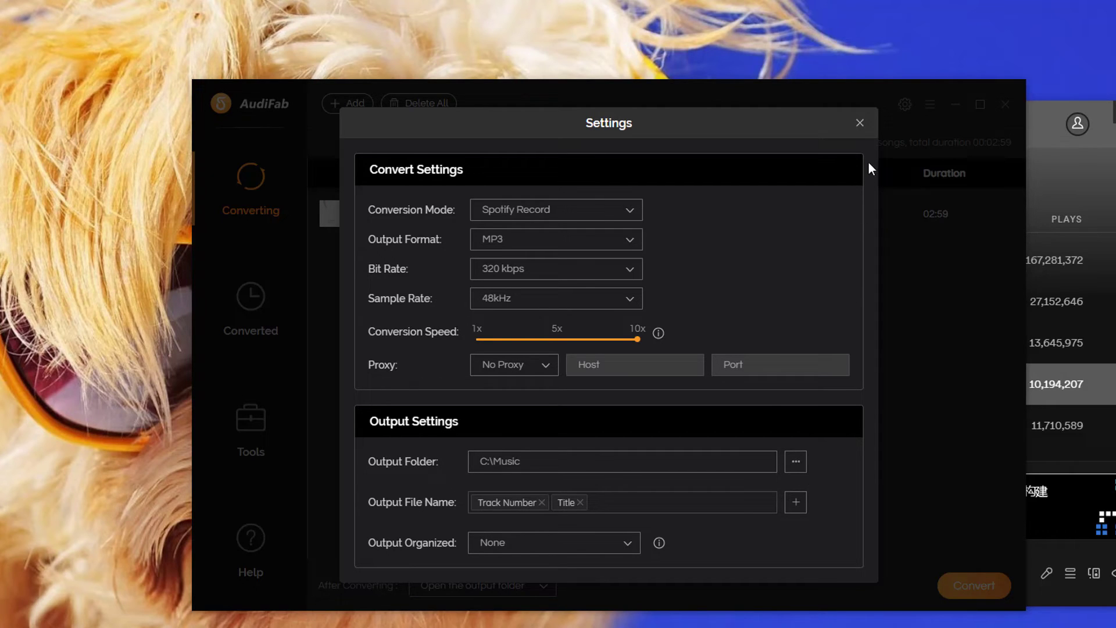
click(861, 123)
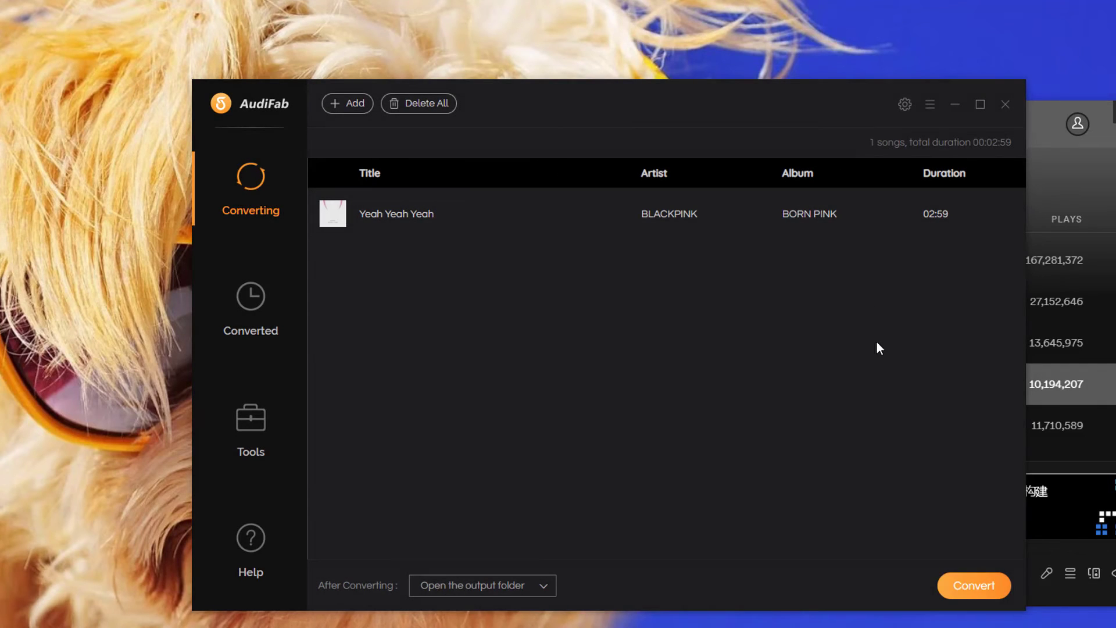
Convert Yeah Yeah Yeah to MP3.
click(964, 594)
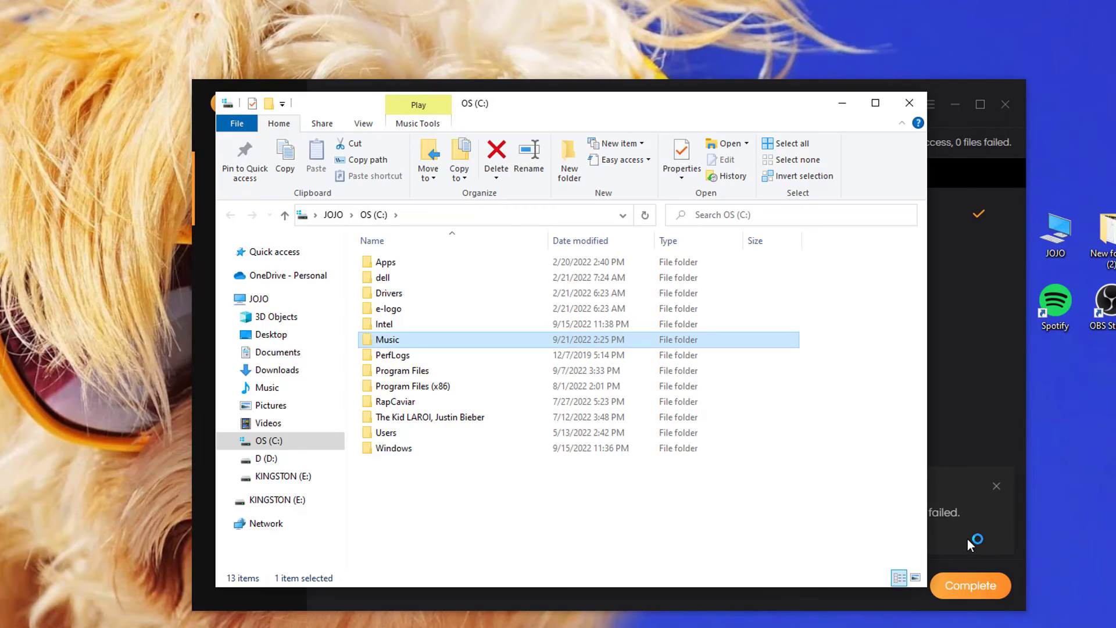
Open the C:\Music folder containing 04 Yeah Yeah Yeah.mp3.
double_click(393, 343)
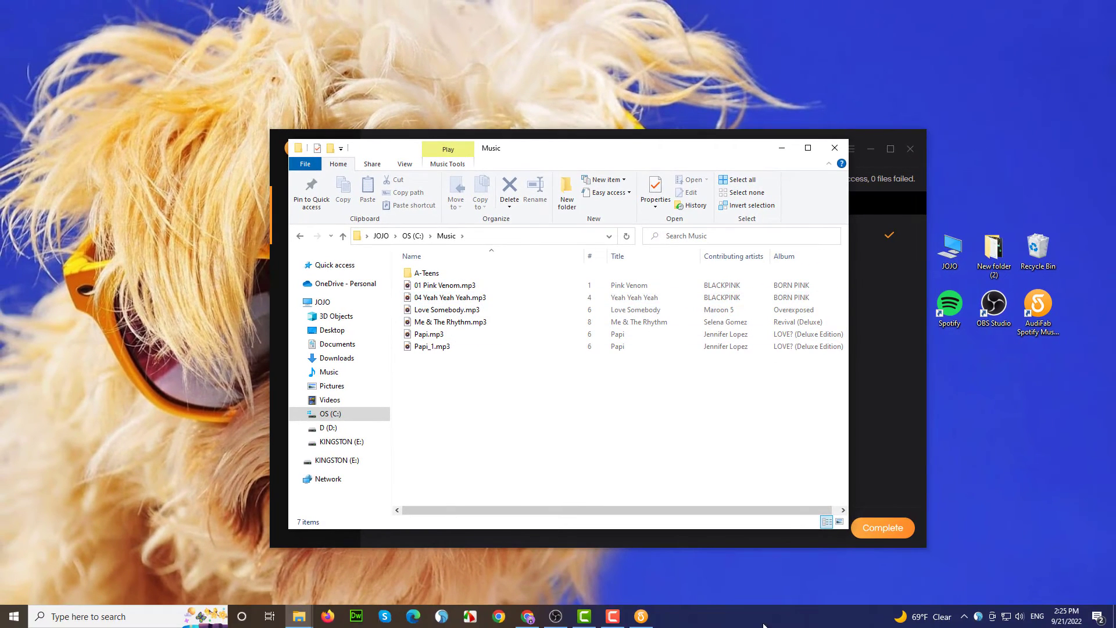
In OBS, add a Media Source and name it Background Music.
click(556, 617)
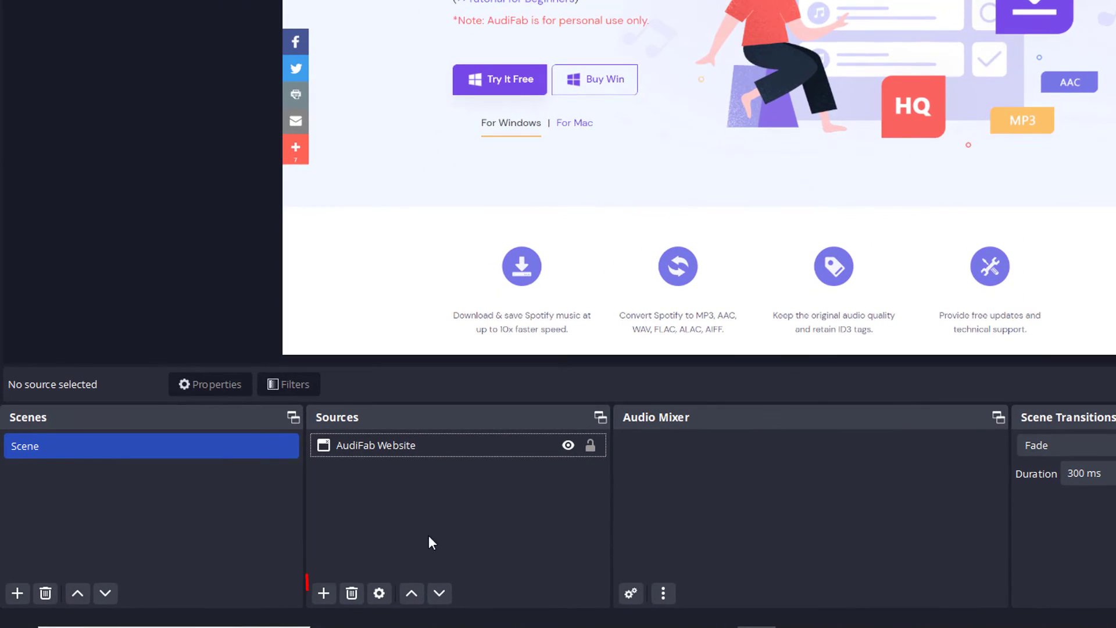
click(320, 588)
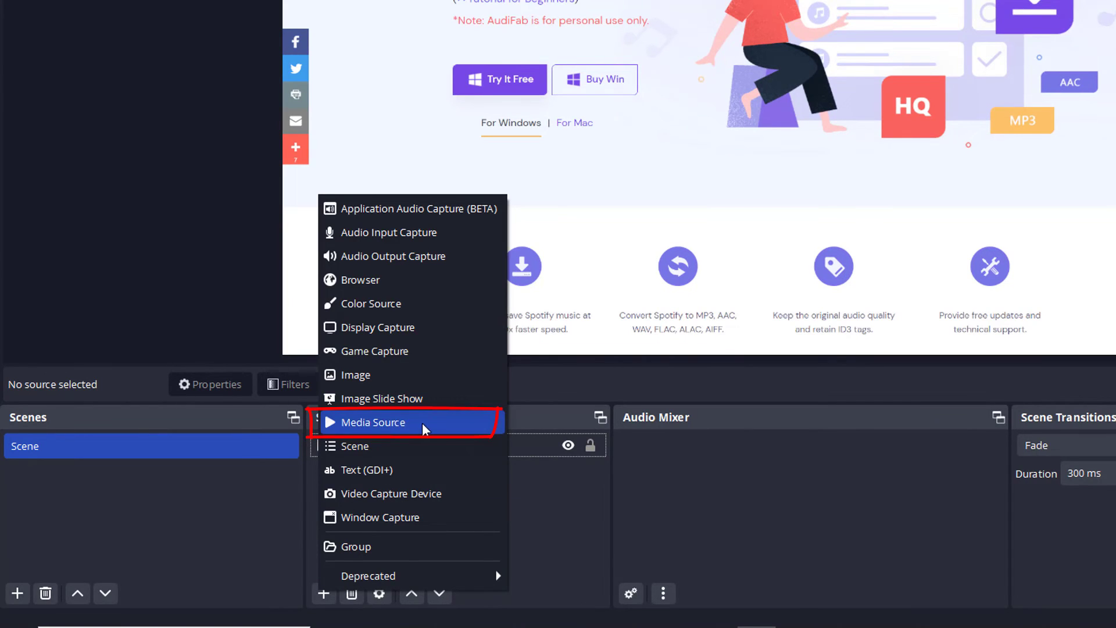
click(450, 423)
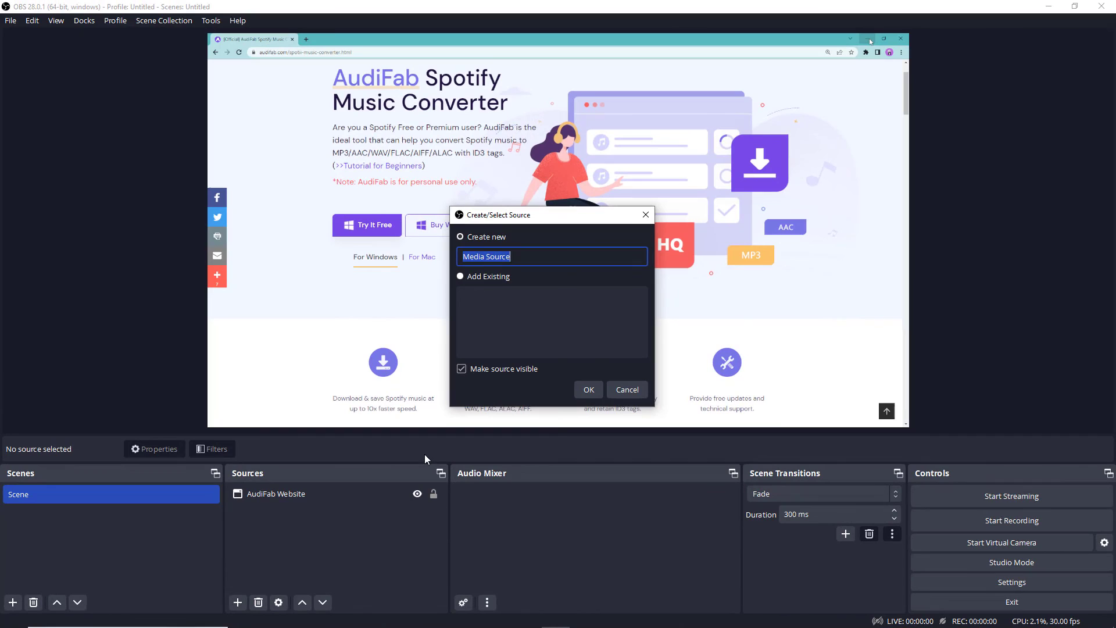
text(Ba)
text(ckground Music)
Set the Background Music local file to C:\Music\04 Yeah Yeah Yeah.mp3 and confirm.
key(Return)
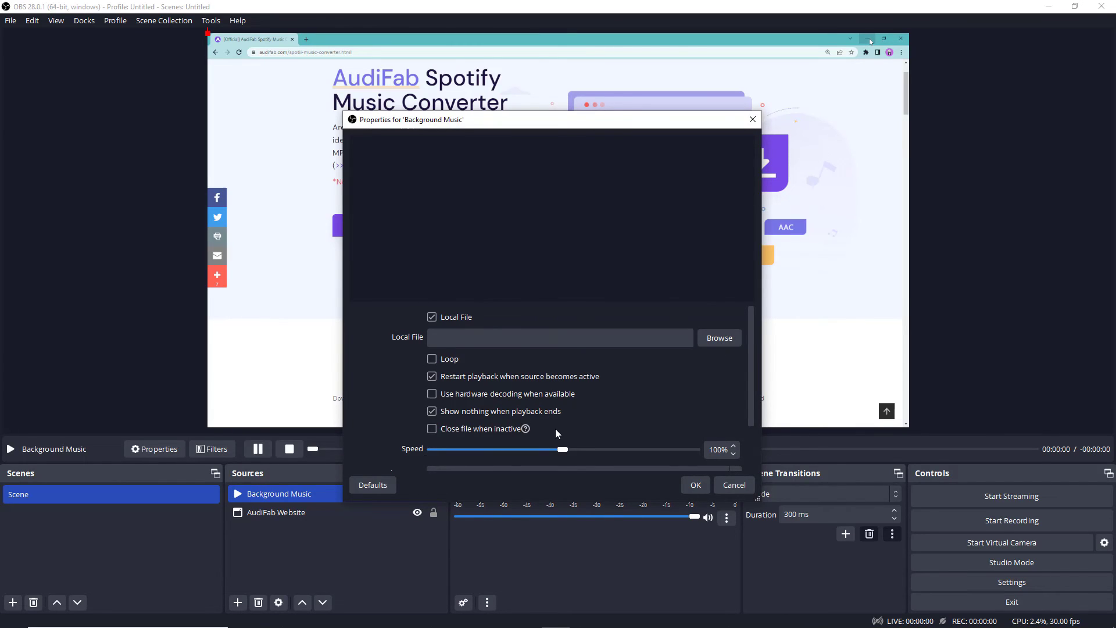
click(718, 339)
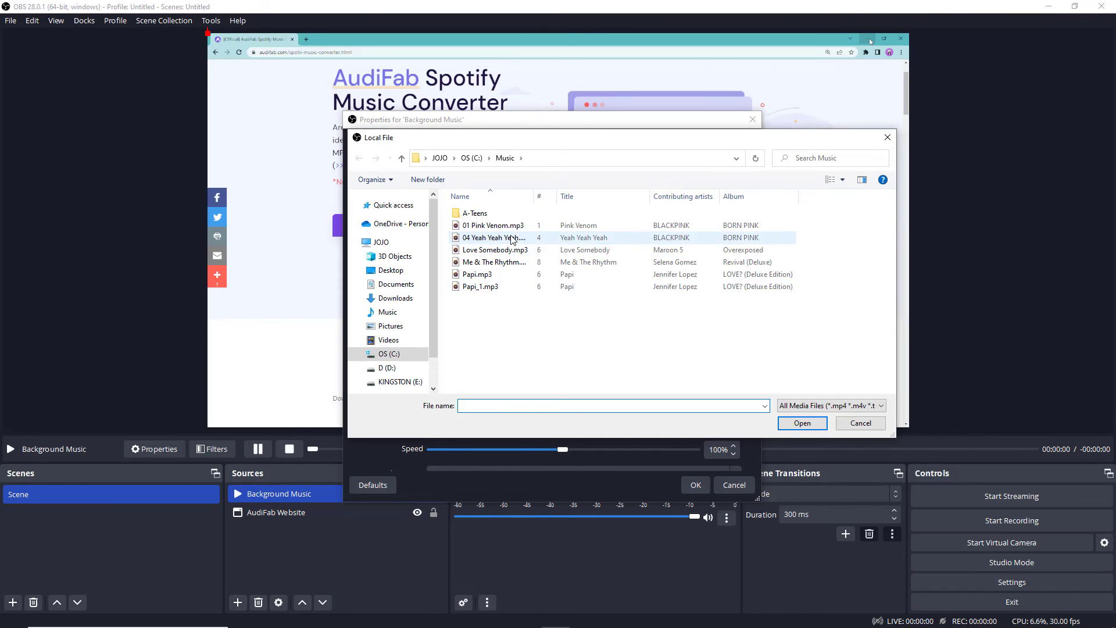
click(514, 239)
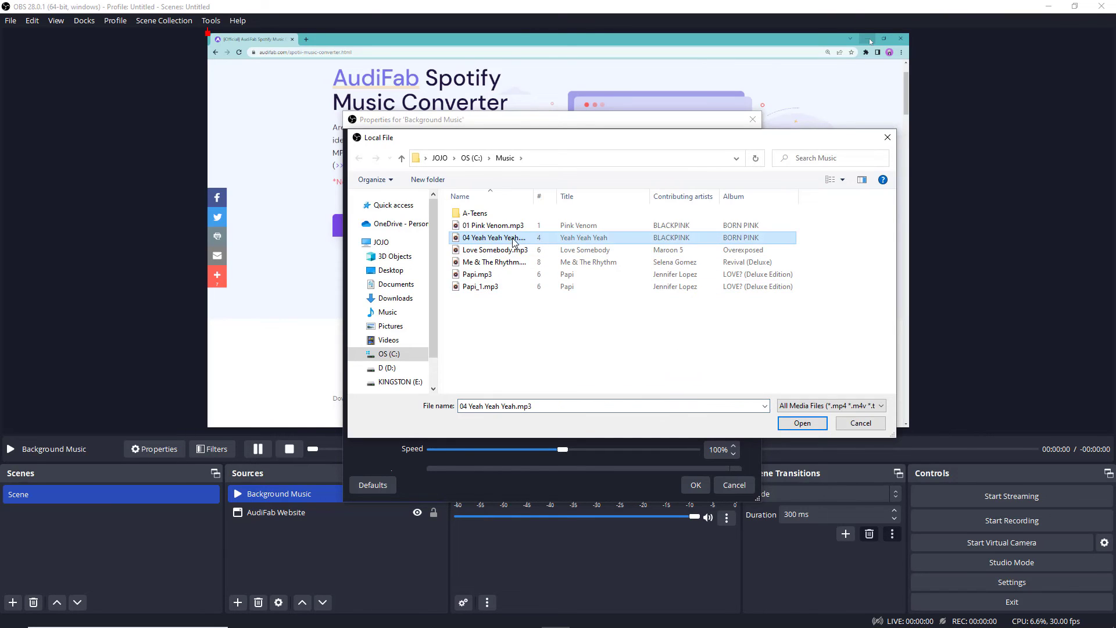
click(788, 429)
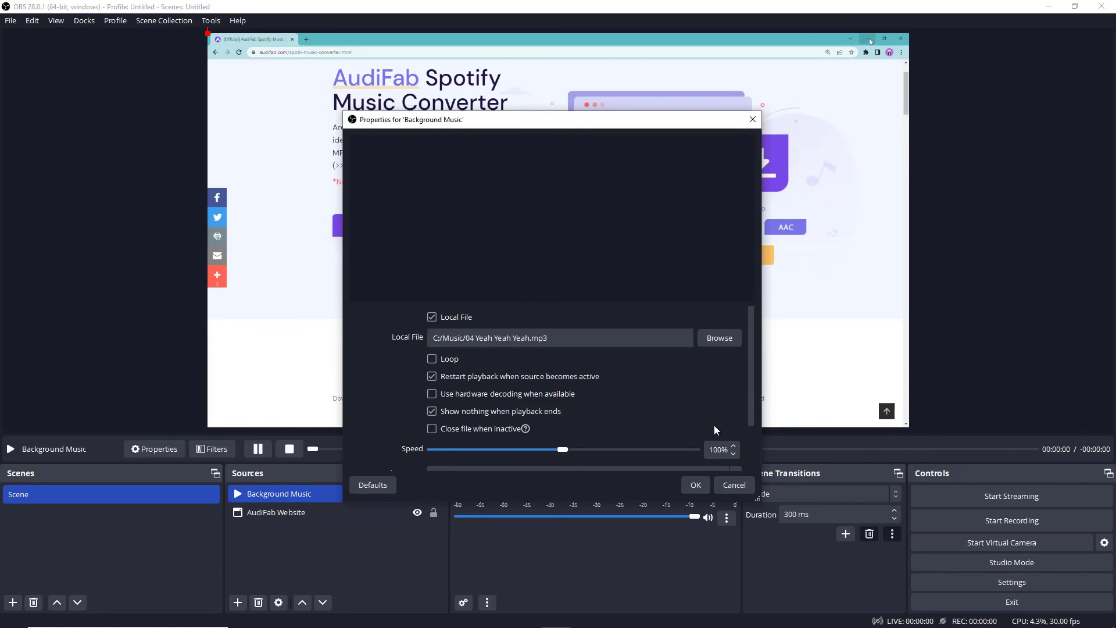
click(696, 486)
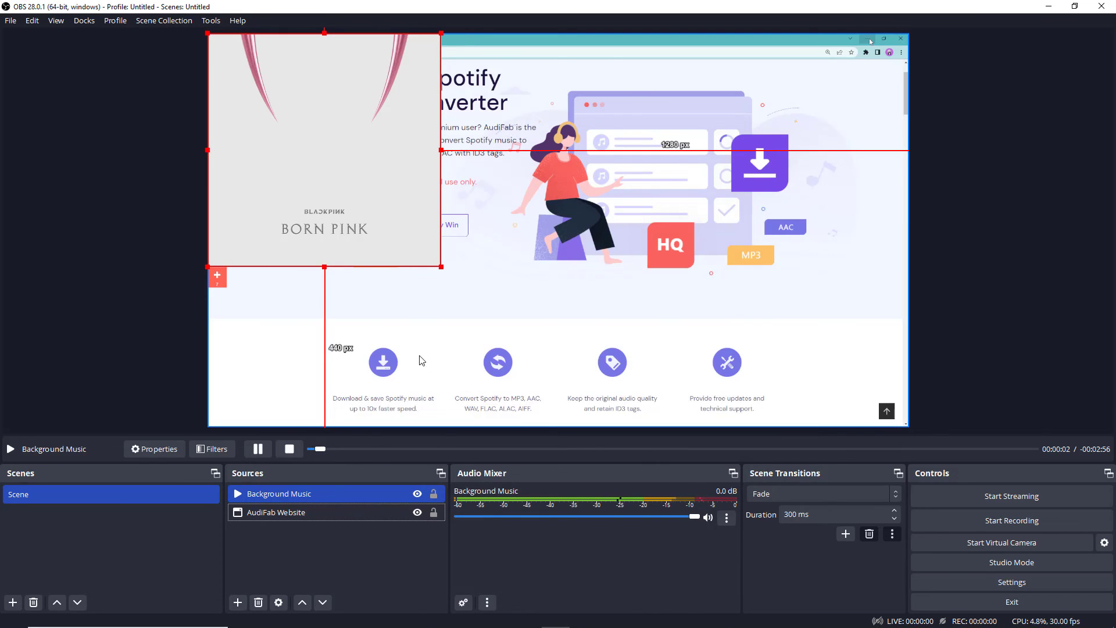
Lower the Background Music fader in the Audio Mixer to about -1.7 dB.
mouse_move(691, 518)
mouse_down()
mouse_move(670, 522)
mouse_move(679, 518)
mouse_up()
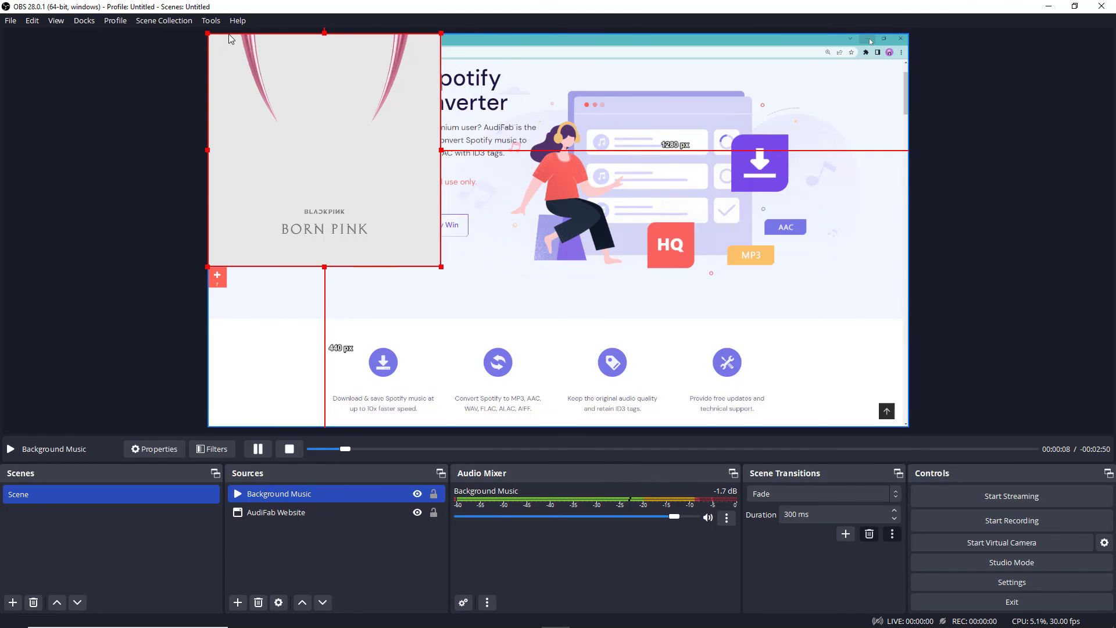